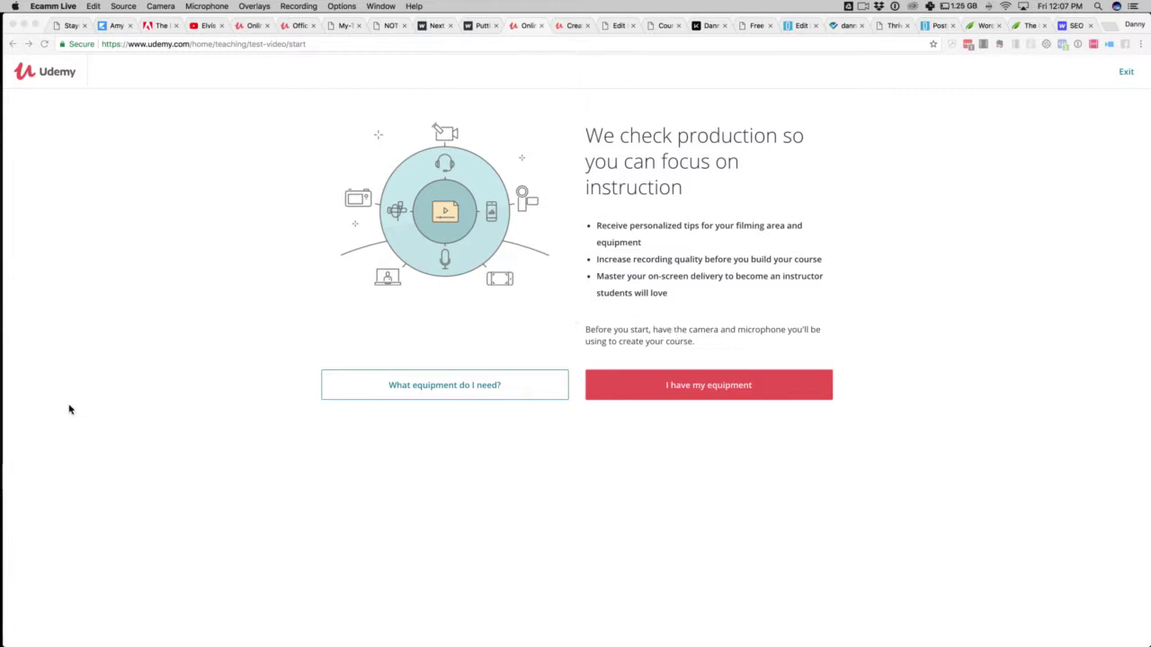
# - Start the test-video wizard, keeping English, all three feedback types and computer-screen filming
pyautogui.click(111, 402)
pyautogui.click(627, 402)
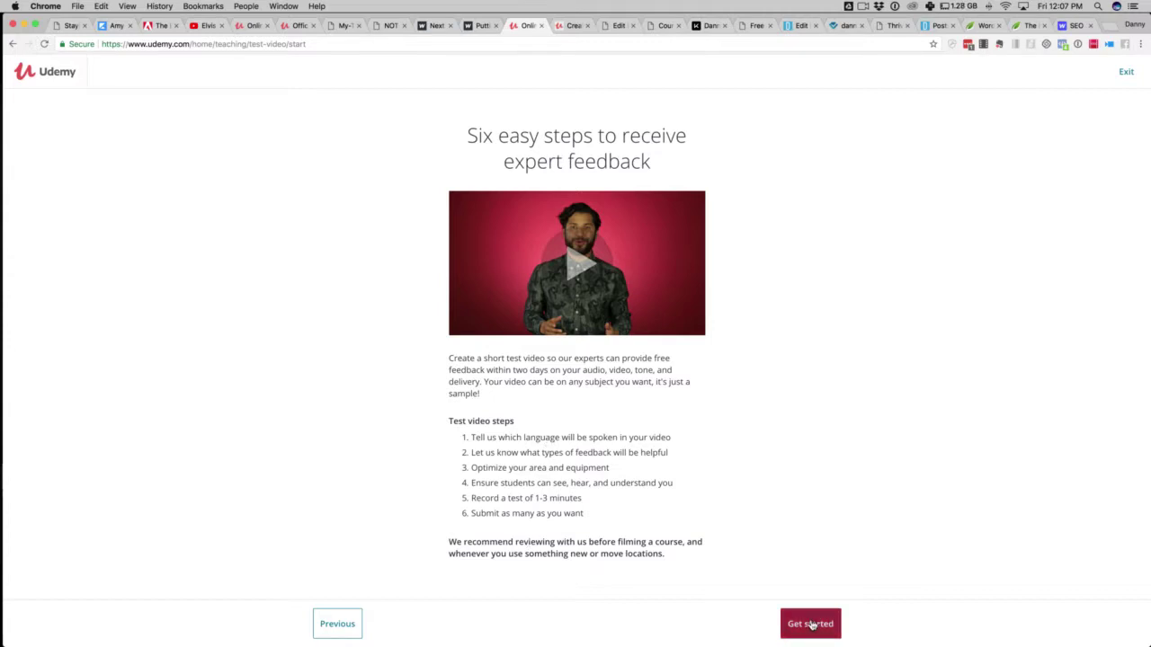
pyautogui.click(806, 629)
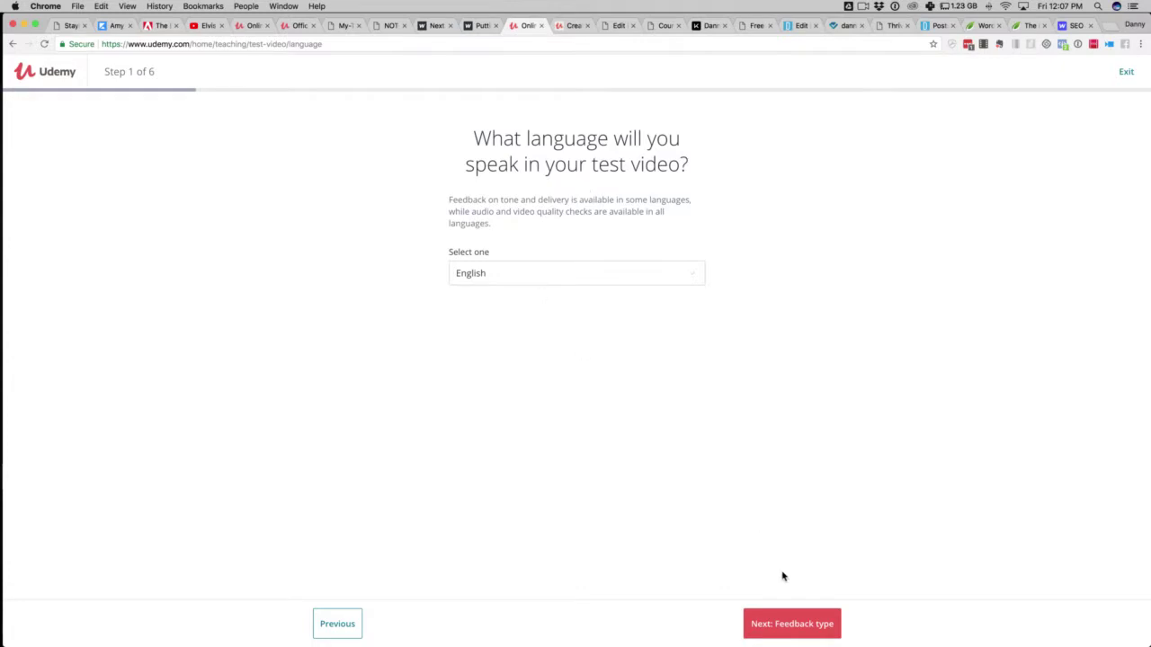
pyautogui.click(788, 632)
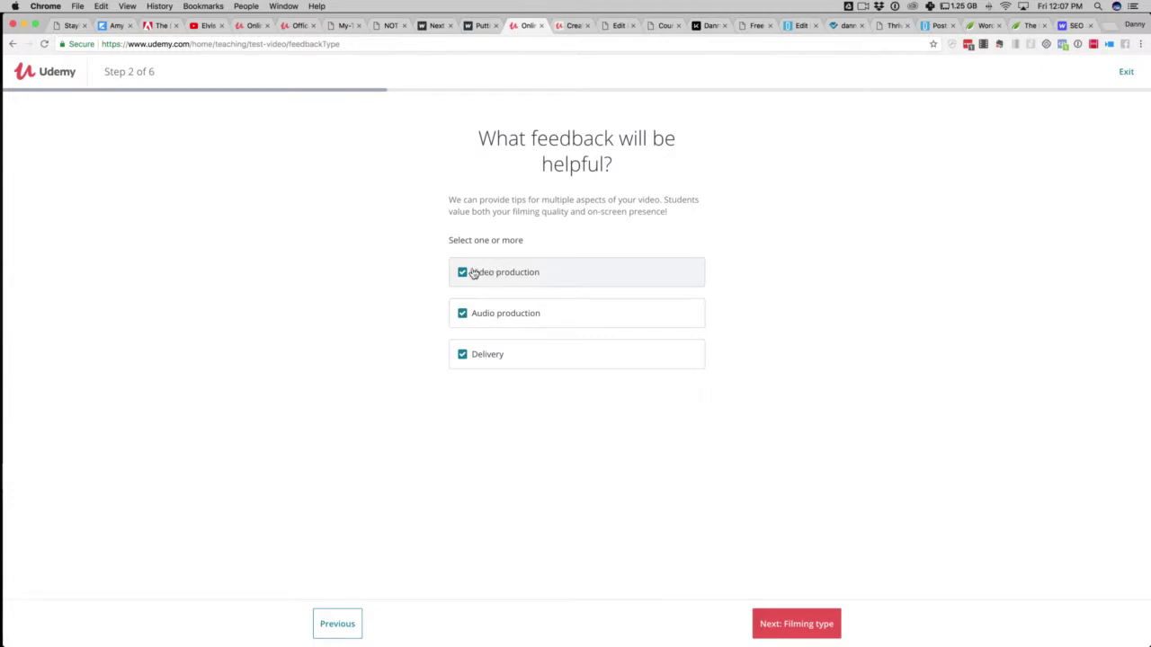
pyautogui.click(796, 629)
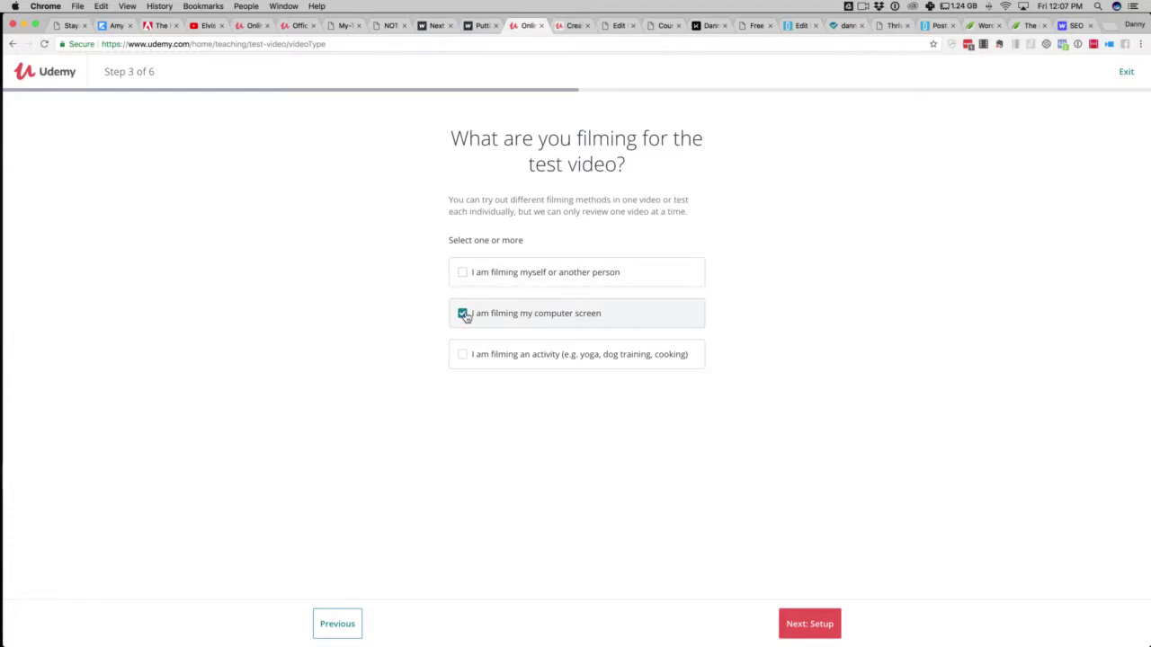
pyautogui.click(799, 624)
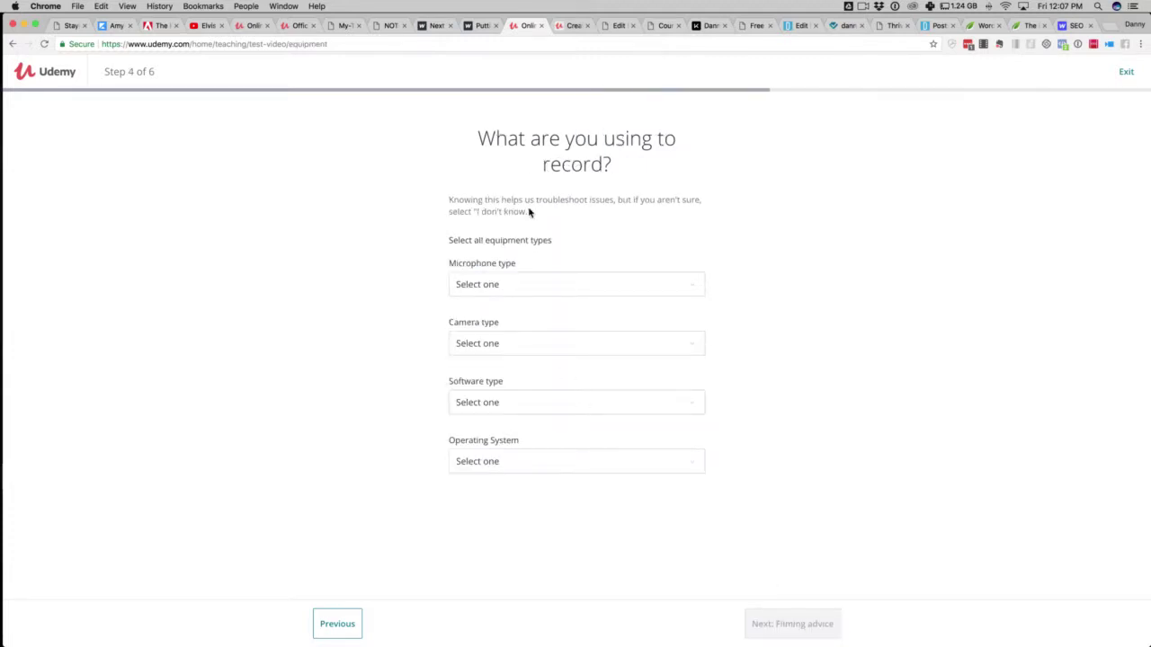
# - Pick Blue Yeti microphone, Webcam- Logitech C920, ScreenFlow software and Mac OS in the equipment dropdowns
pyautogui.click(478, 292)
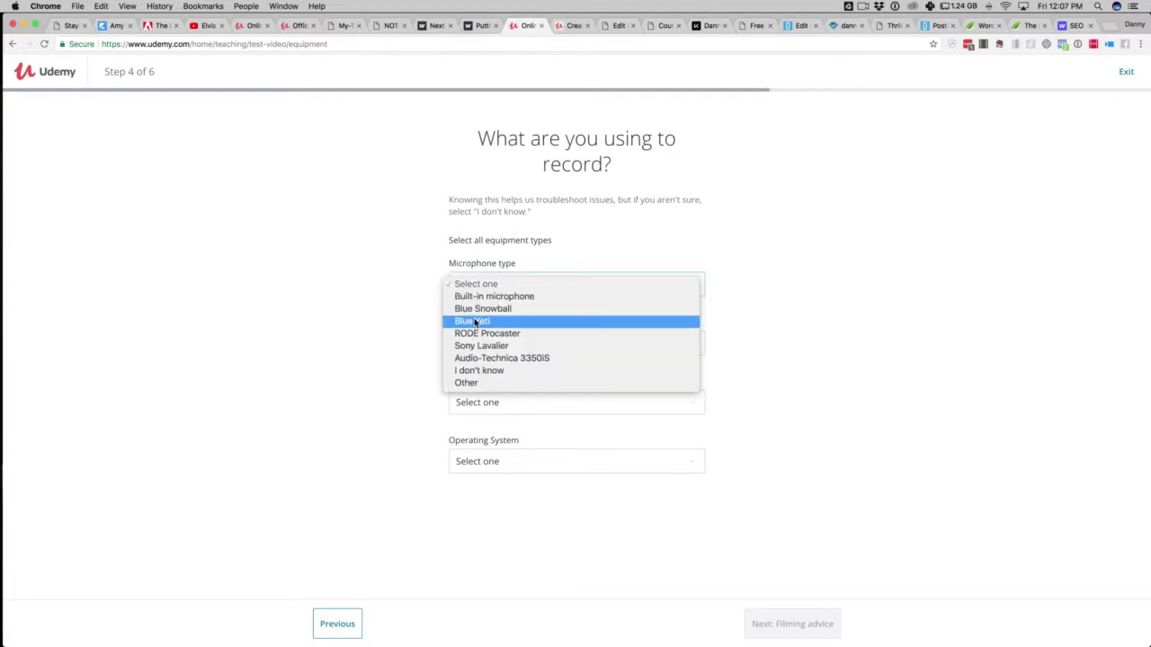
pyautogui.click(477, 321)
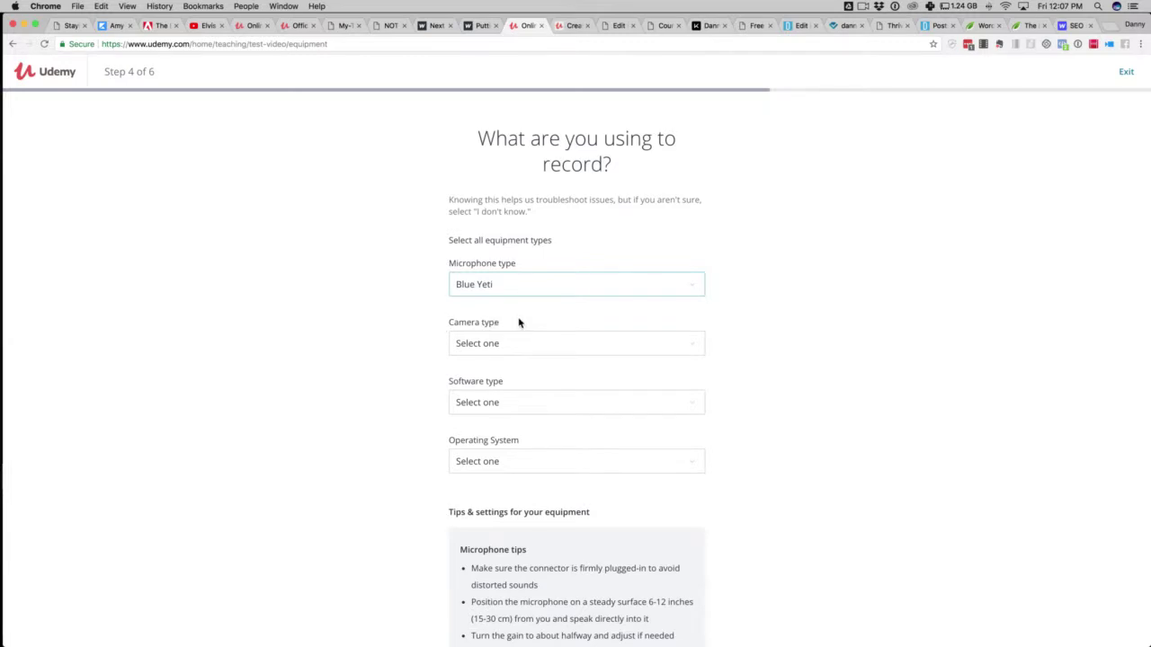
pyautogui.click(690, 348)
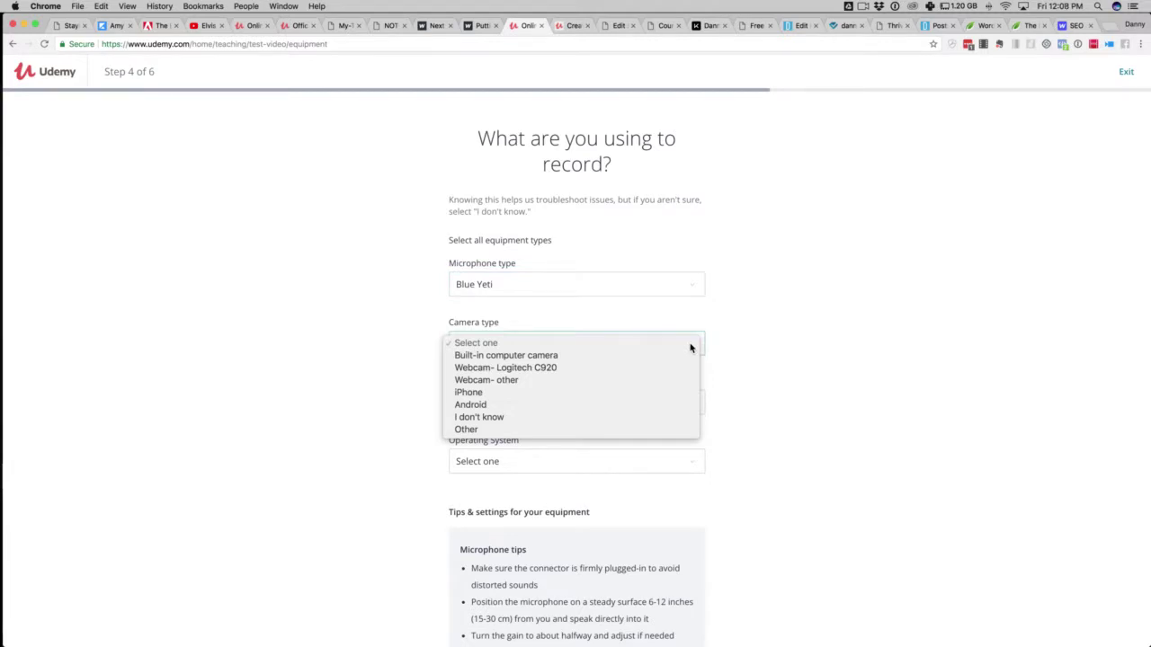
pyautogui.click(505, 369)
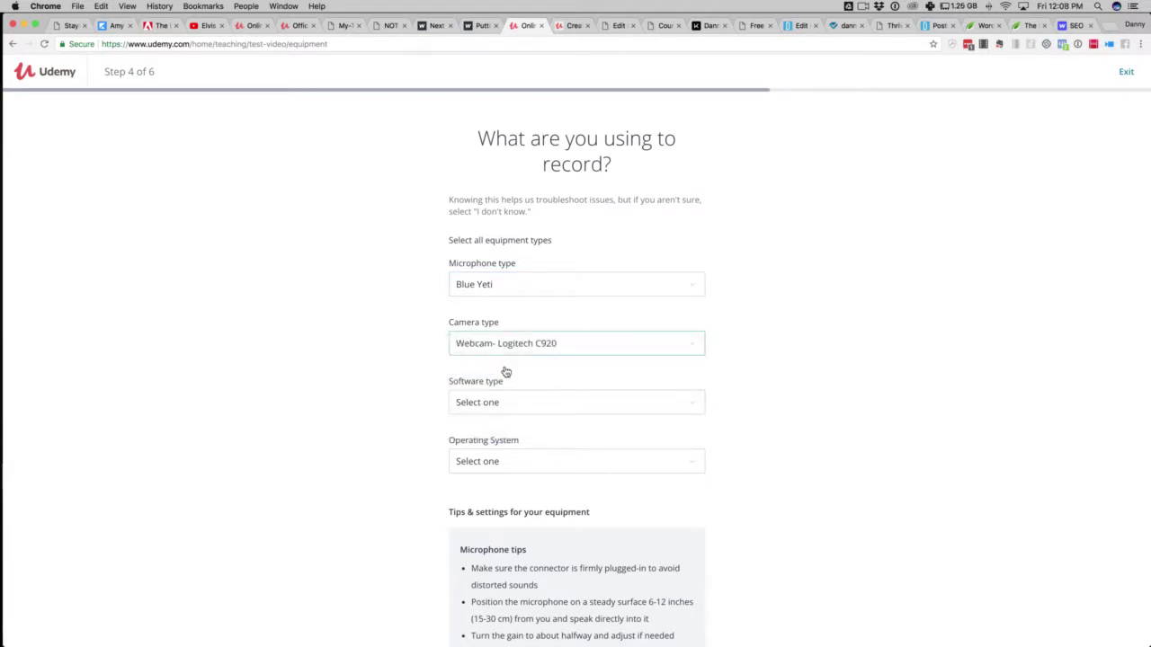
pyautogui.click(686, 409)
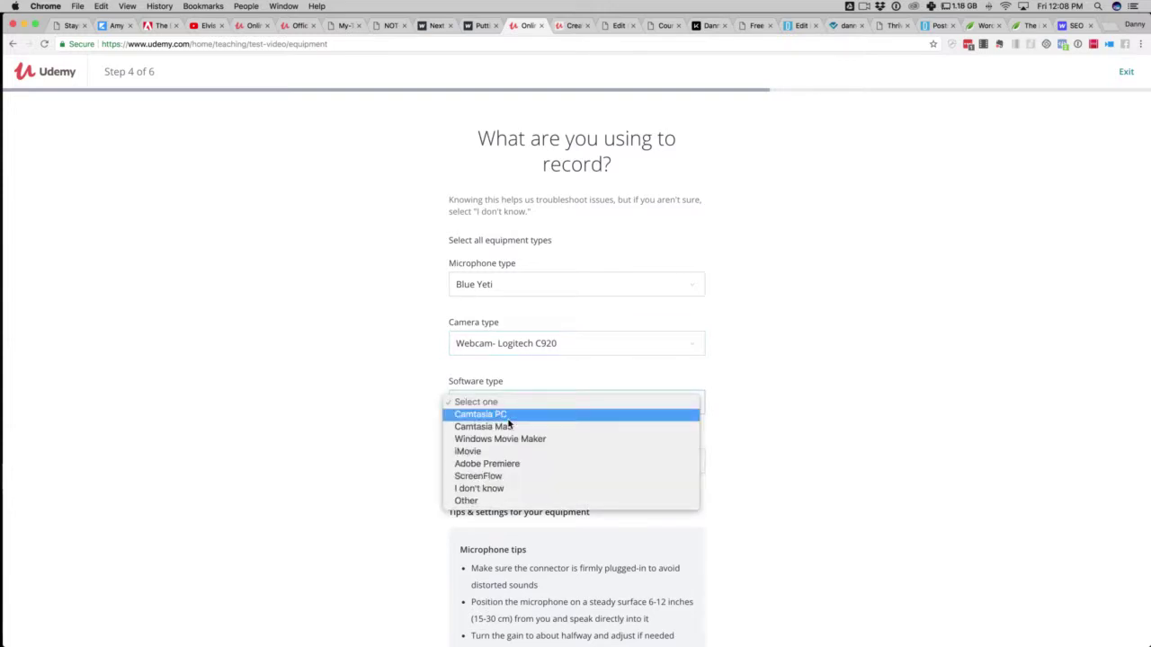
pyautogui.click(492, 477)
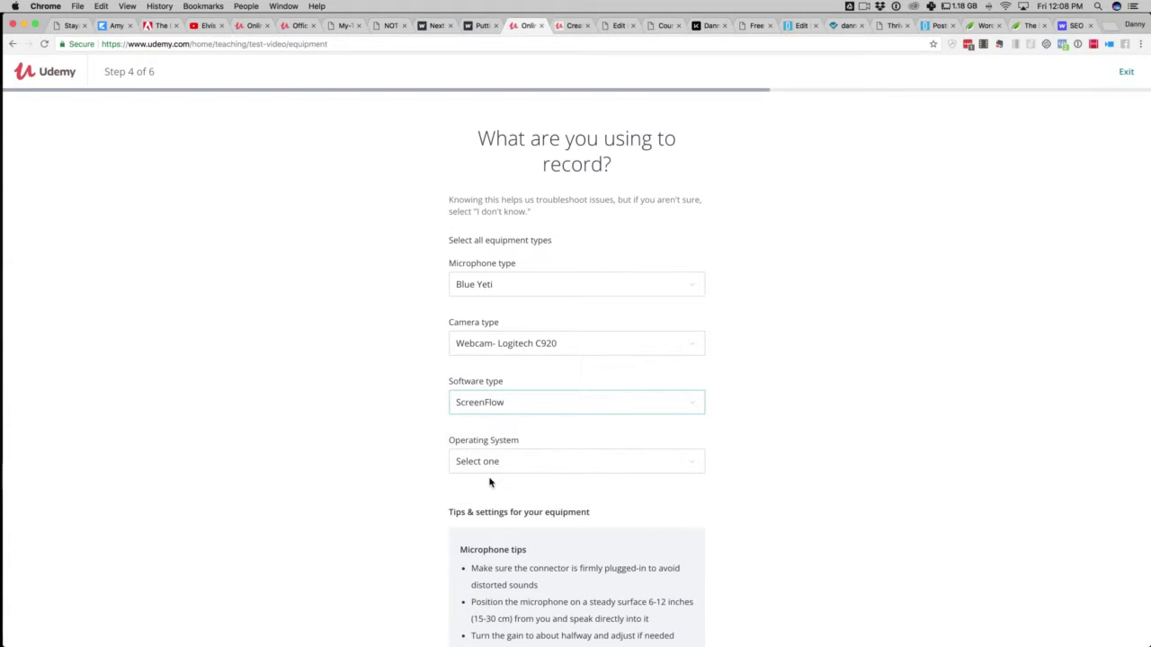
pyautogui.click(579, 459)
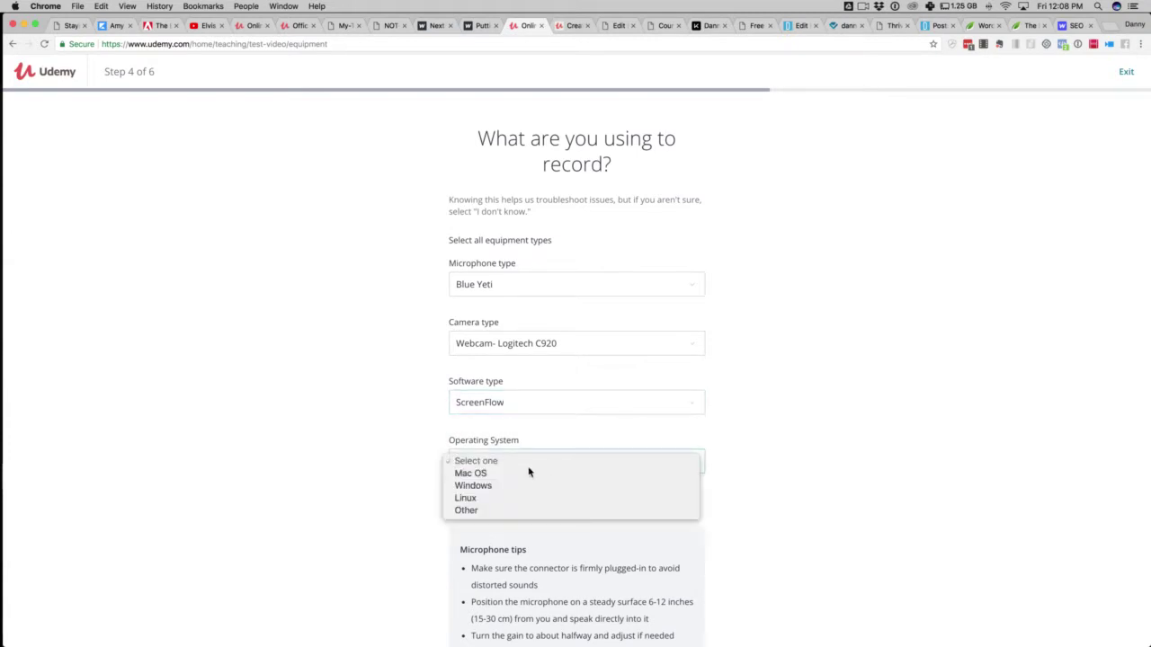
pyautogui.click(486, 474)
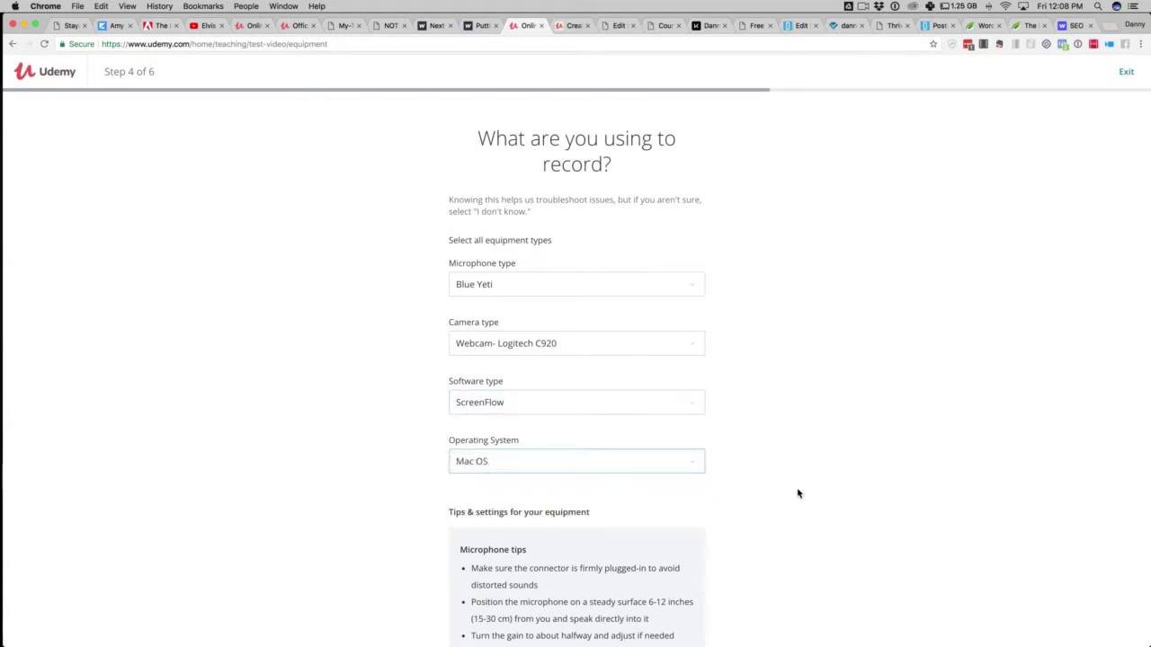
pyautogui.scroll(-1, 798, 494)
# - Scroll through the Blue Yeti, C920 and ScreenFlow tips, then go to filming advice
pyautogui.scroll(-5, 798, 494)
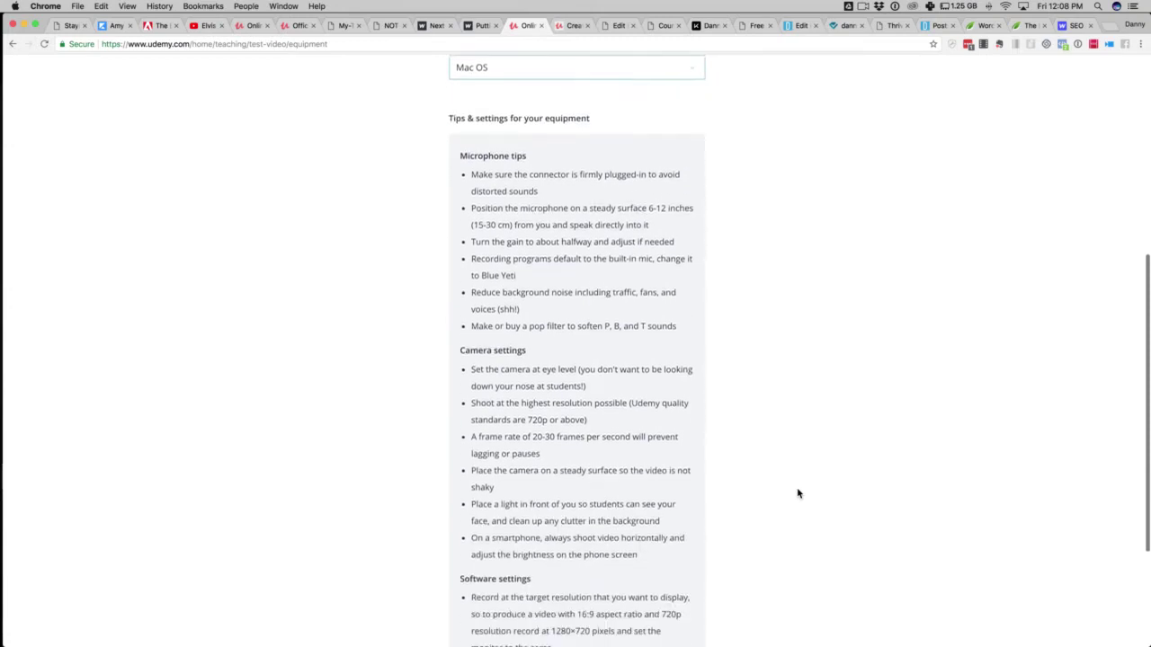
pyautogui.scroll(-1, 797, 494)
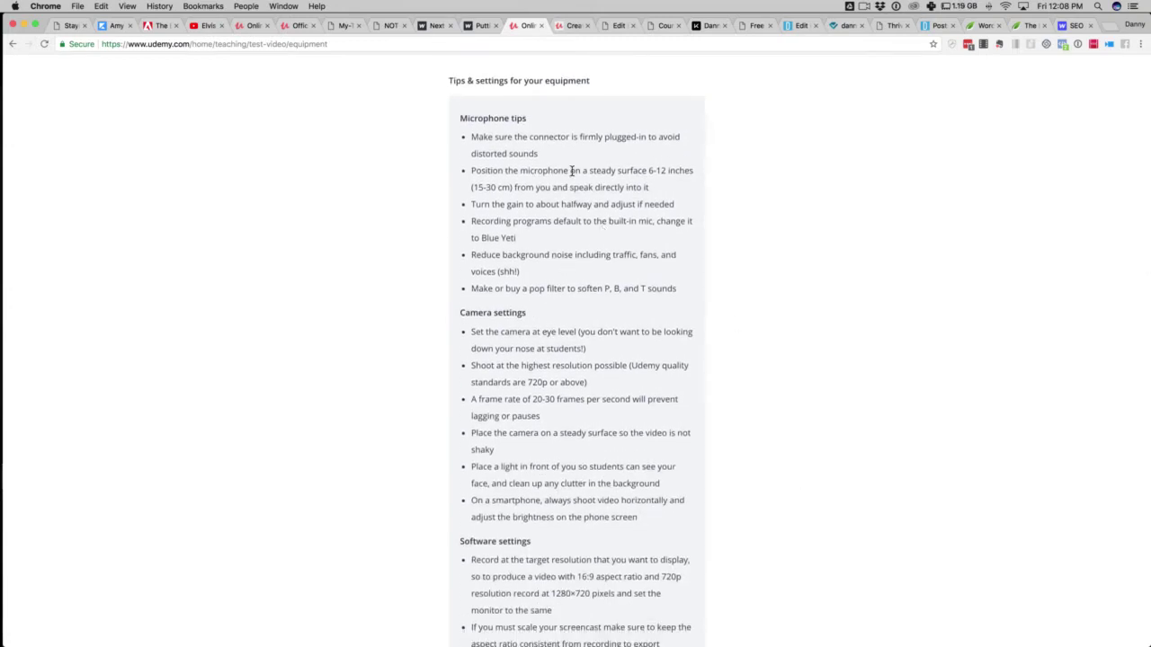
pyautogui.scroll(-1, 571, 171)
pyautogui.scroll(-1, 570, 170)
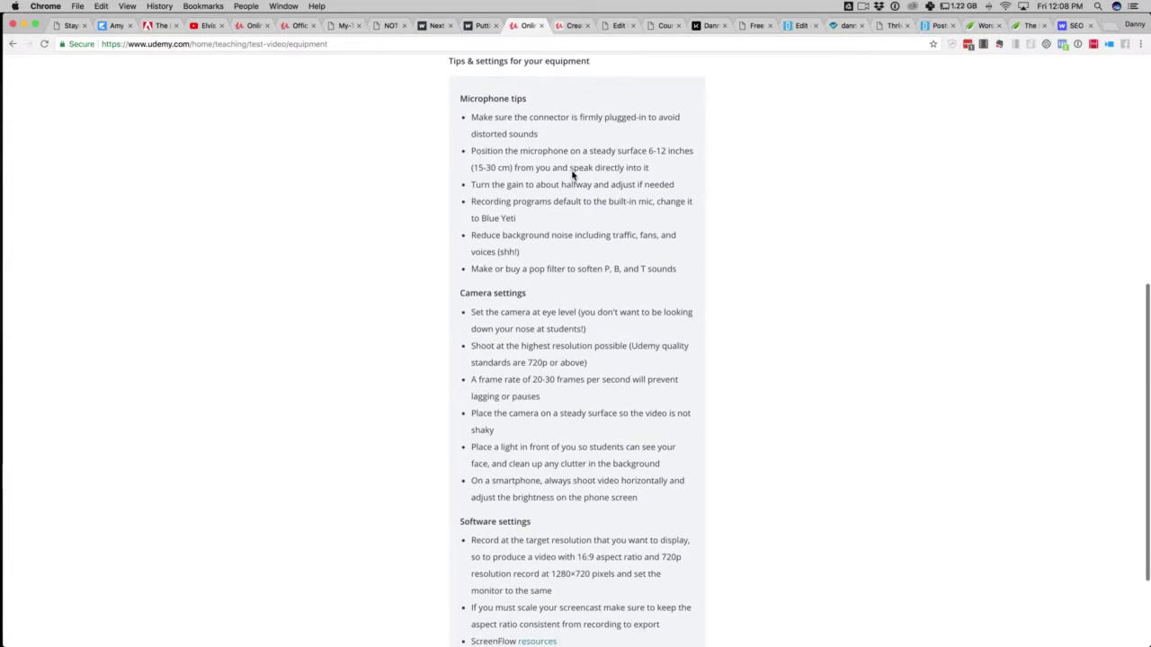
pyautogui.scroll(-2, 572, 176)
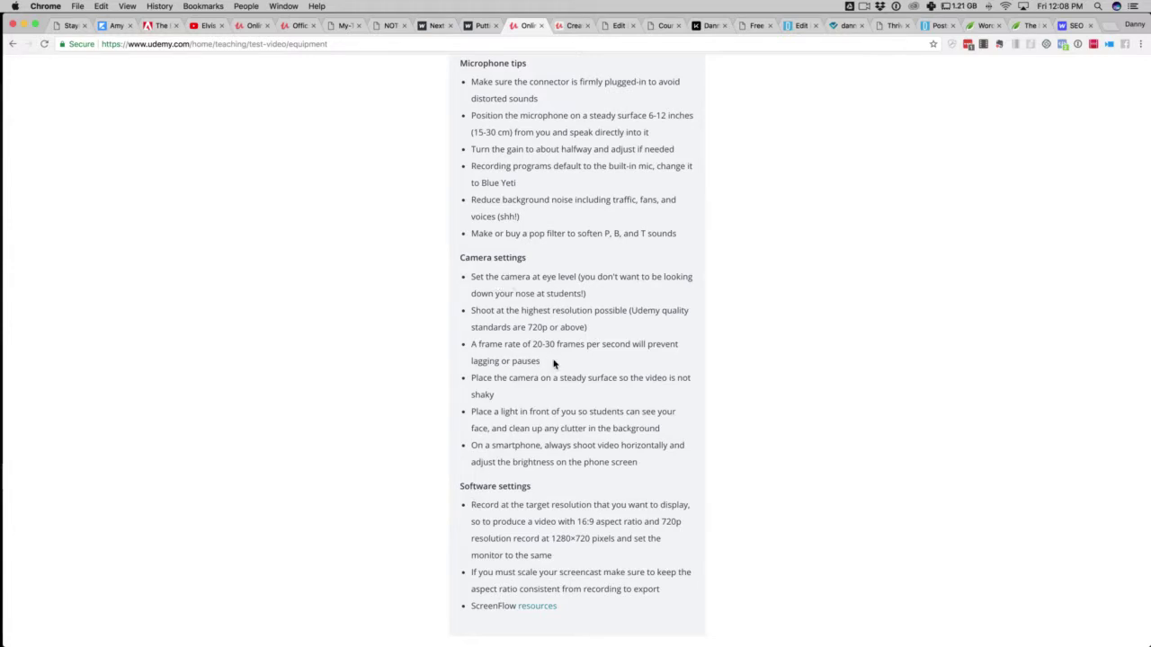
pyautogui.scroll(-3, 549, 410)
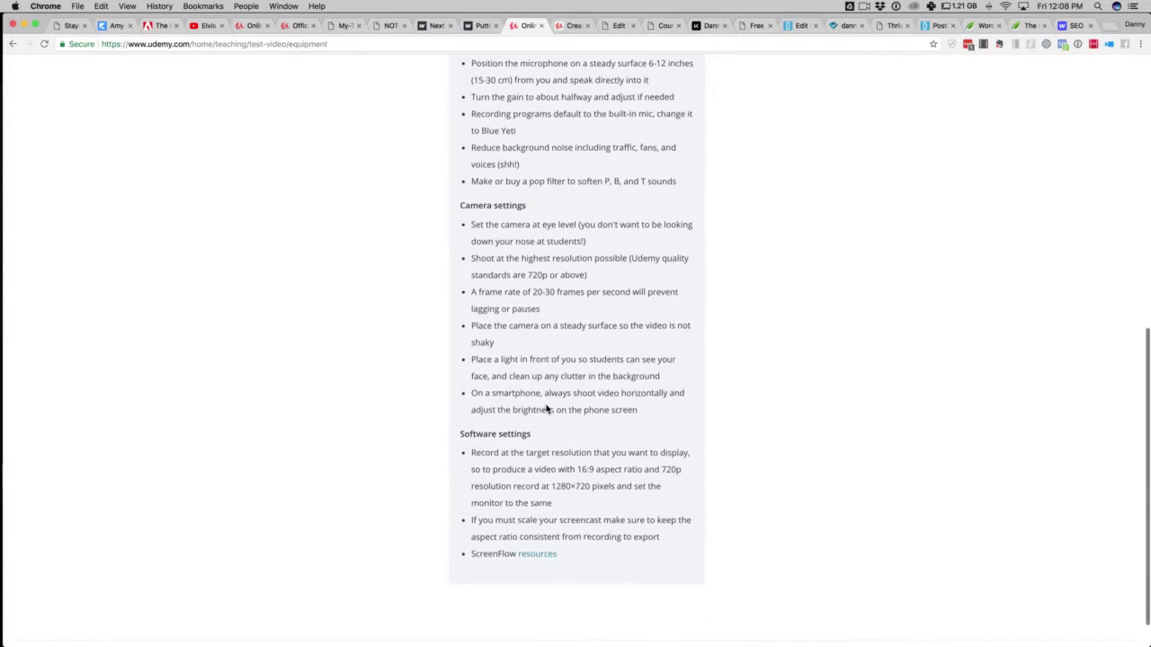
pyautogui.scroll(-1, 490, 422)
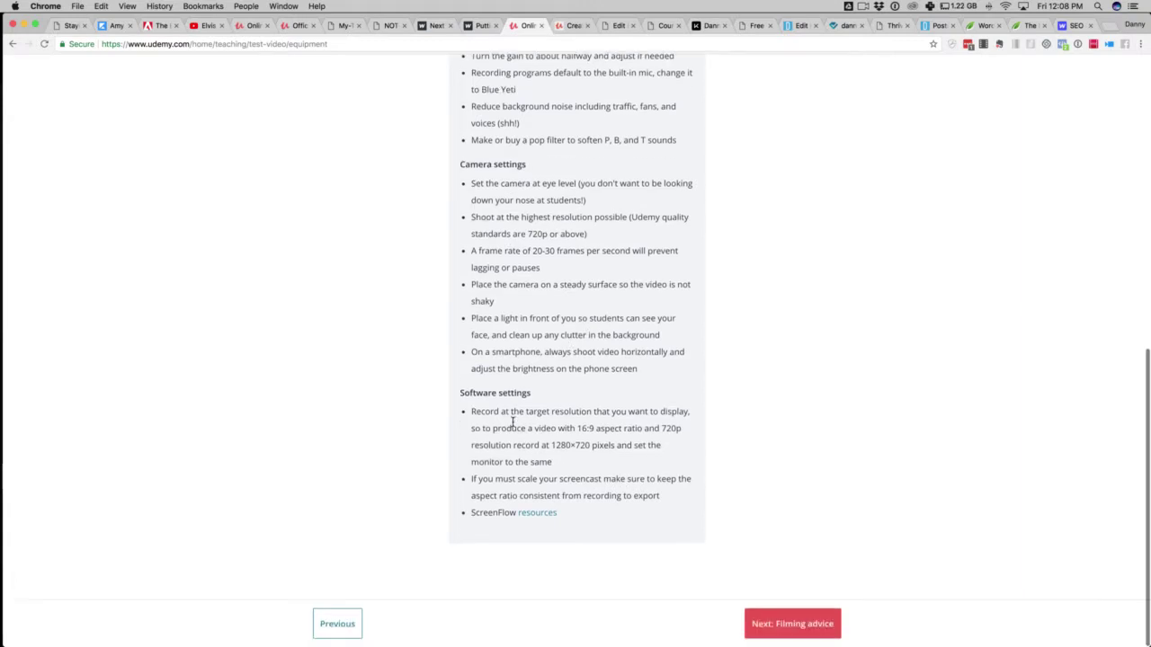
pyautogui.click(789, 626)
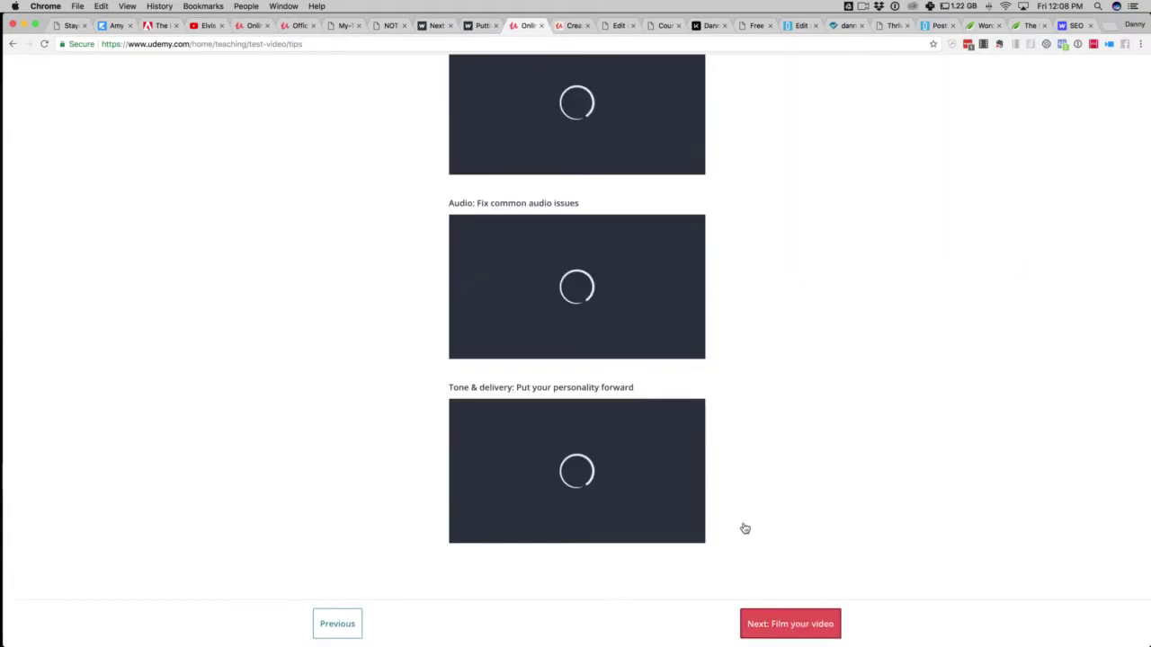
pyautogui.scroll(3, 670, 368)
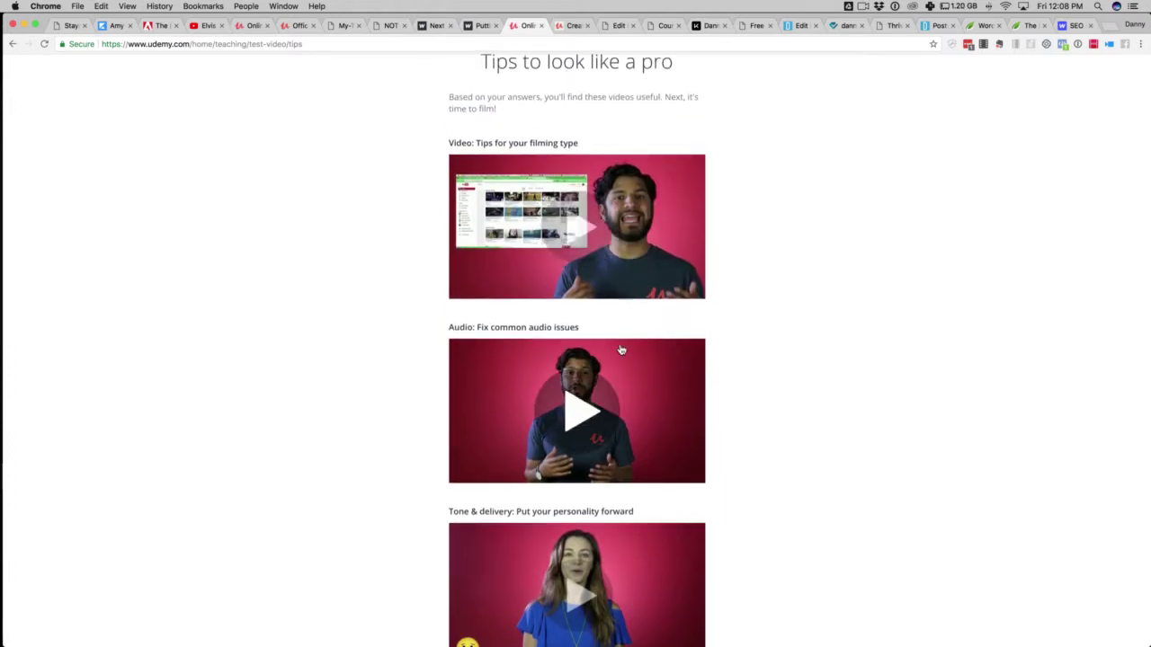
pyautogui.scroll(-3, 620, 349)
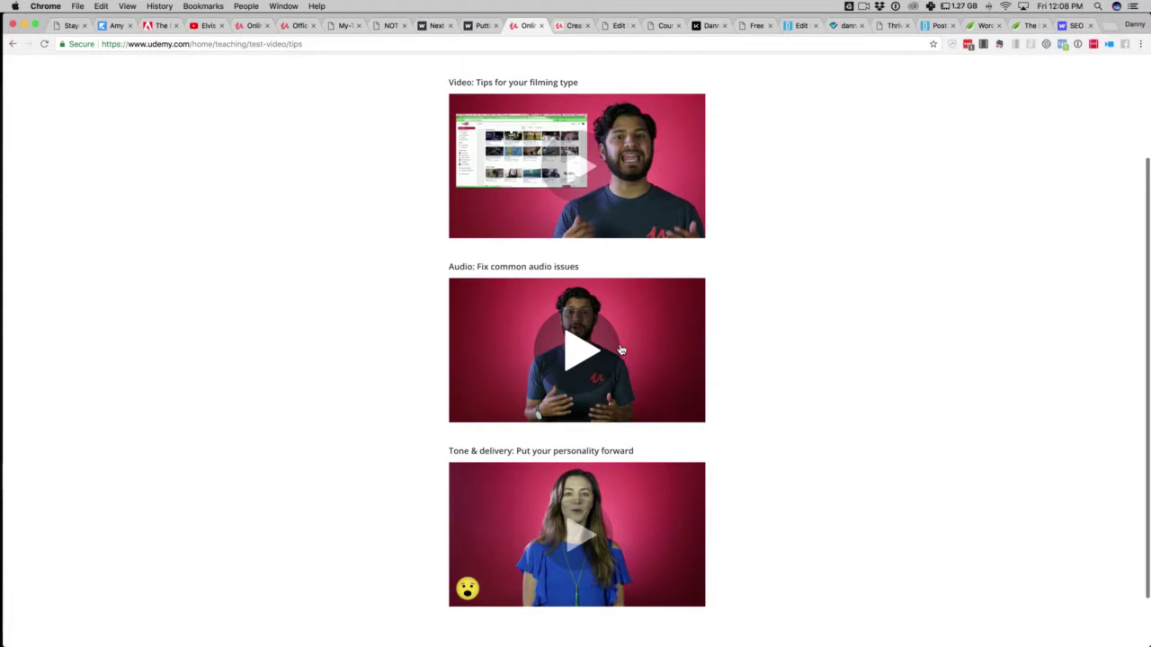
pyautogui.scroll(1, 620, 350)
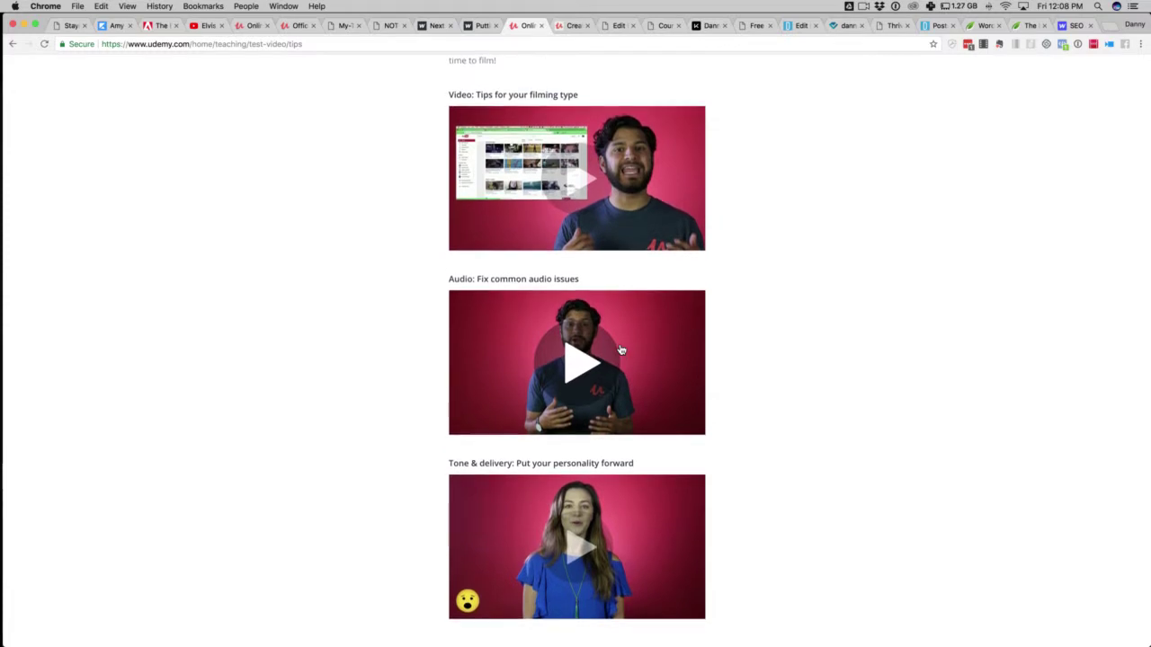
pyautogui.scroll(-3, 620, 350)
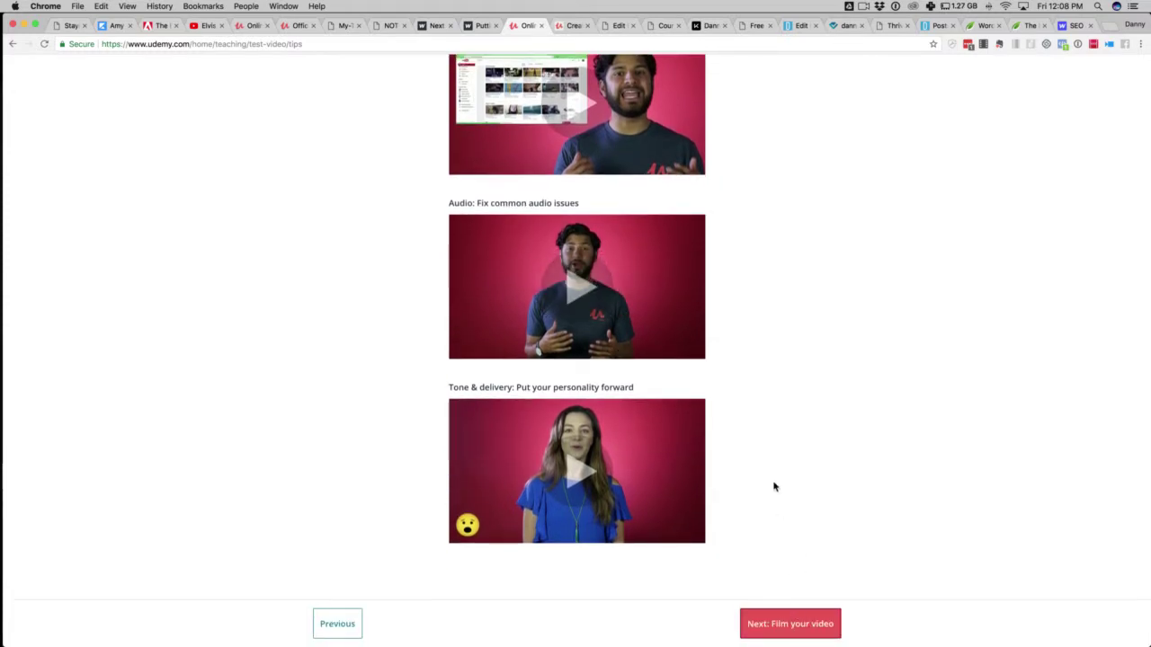
pyautogui.scroll(3, 774, 486)
pyautogui.scroll(2, 774, 487)
pyautogui.scroll(-5, 775, 486)
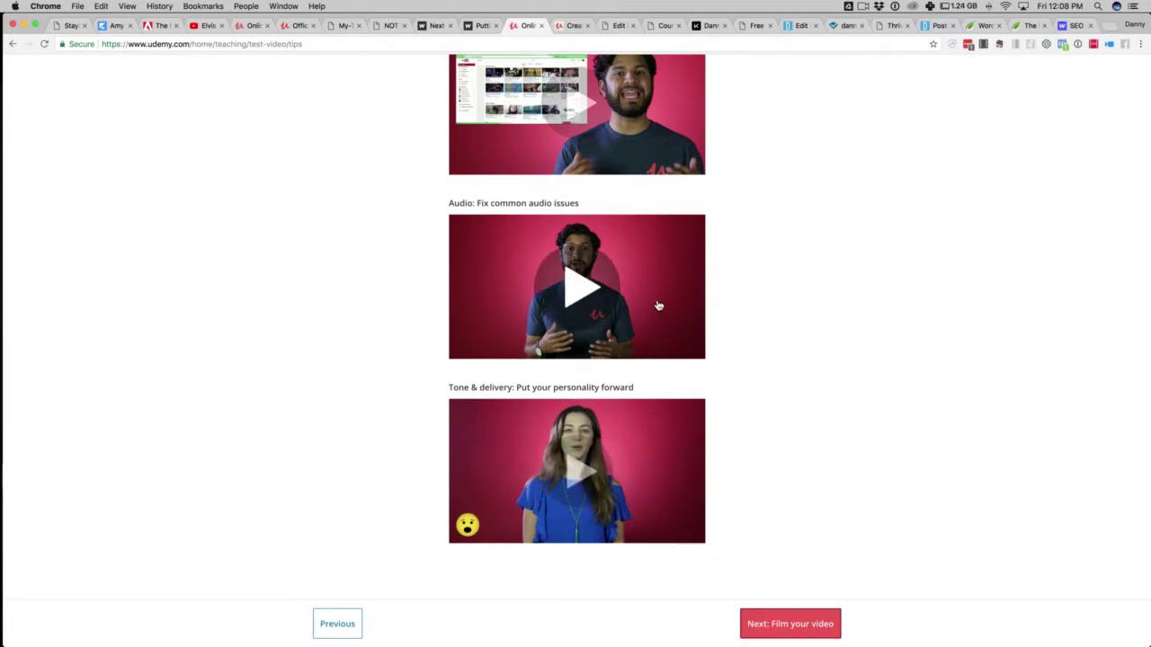
pyautogui.click(783, 630)
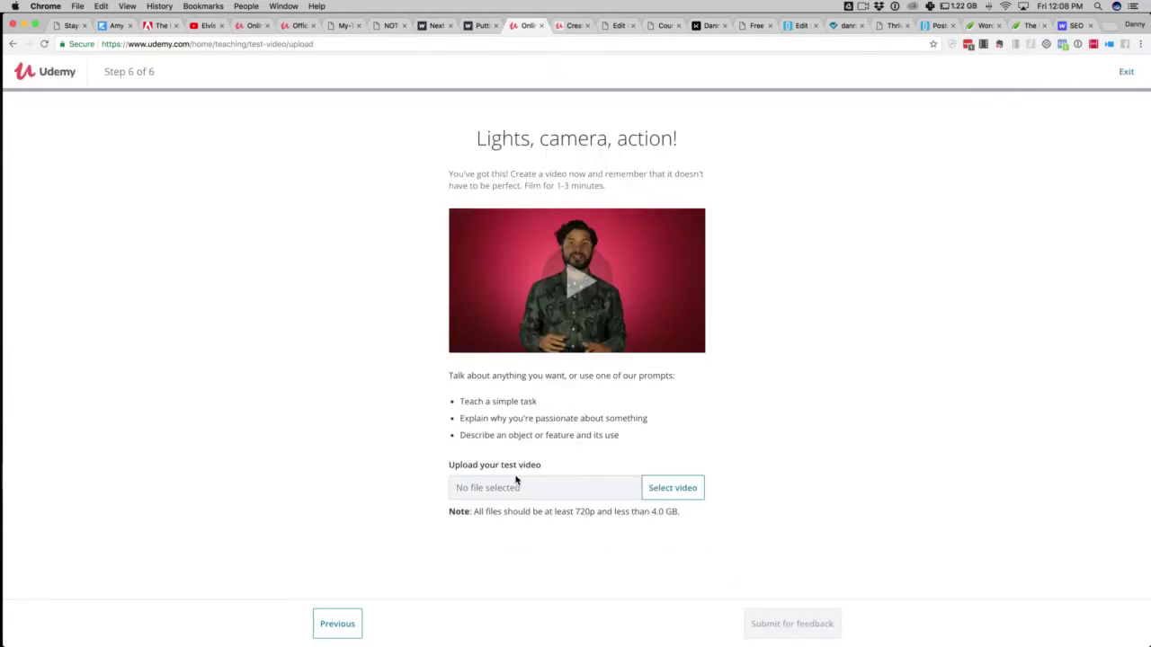
# - Upload WP_MADE_EASY_2.mp4 from All My Files as the test video
pyautogui.click(670, 489)
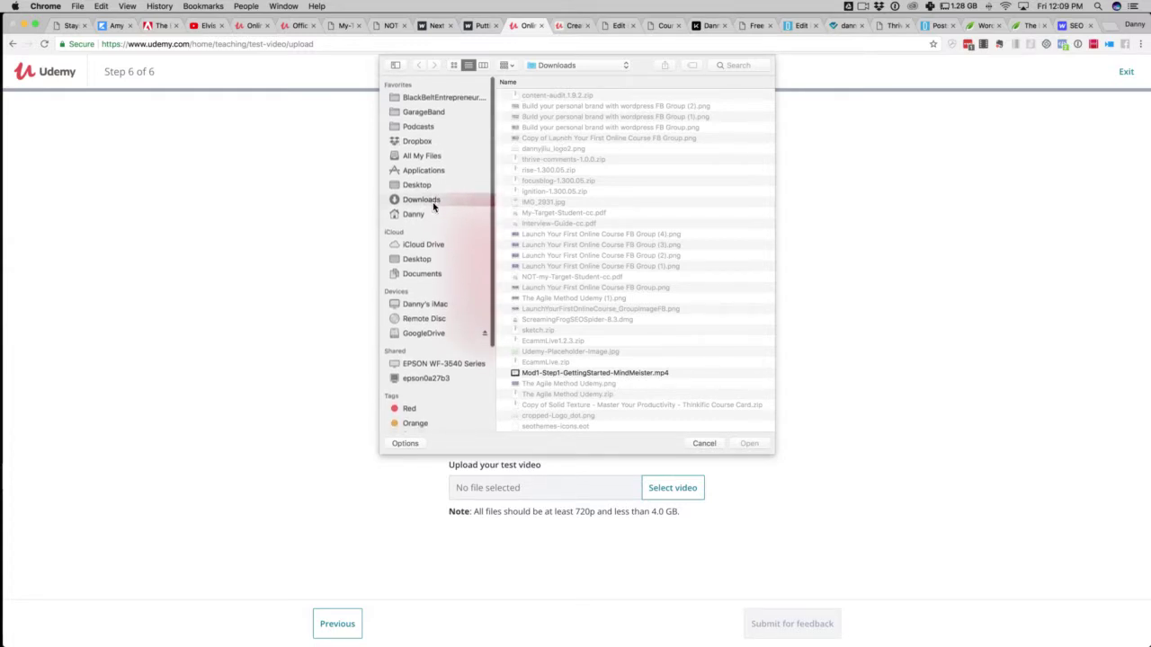
pyautogui.click(424, 155)
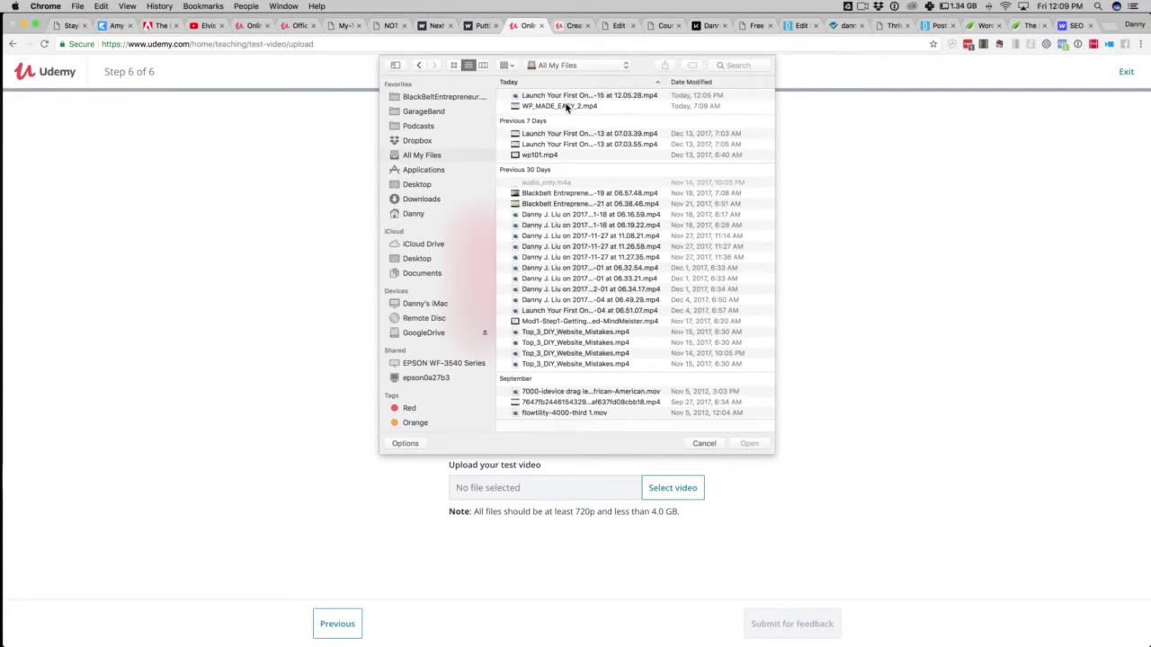
pyautogui.click(566, 106)
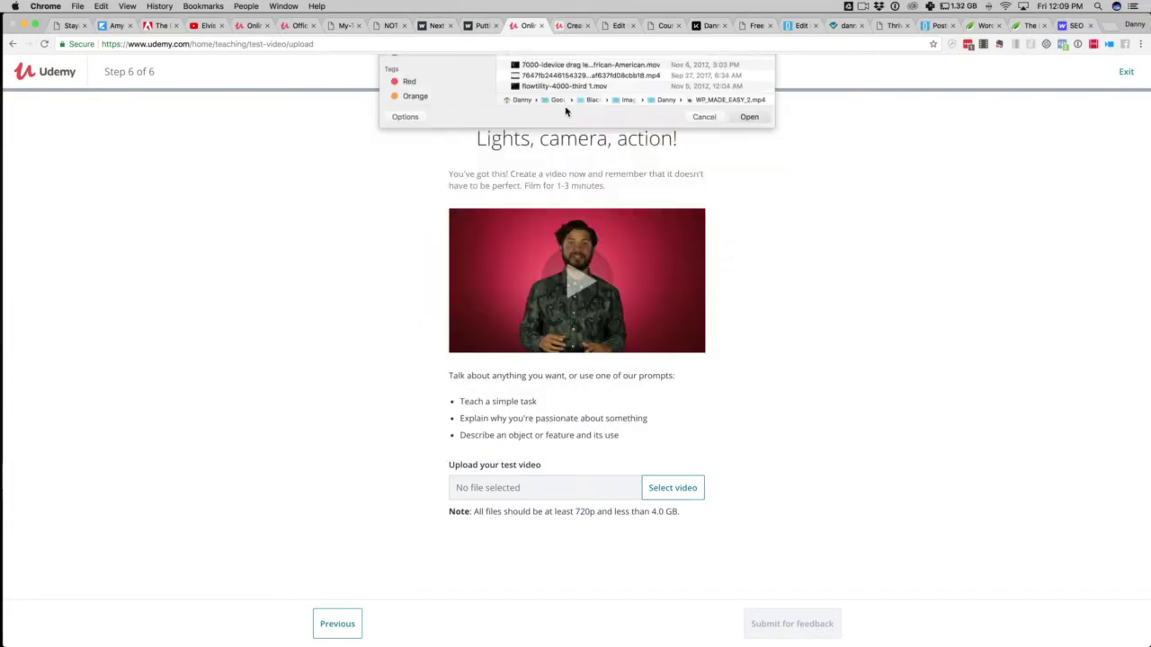
pyautogui.doubleClick(567, 107)
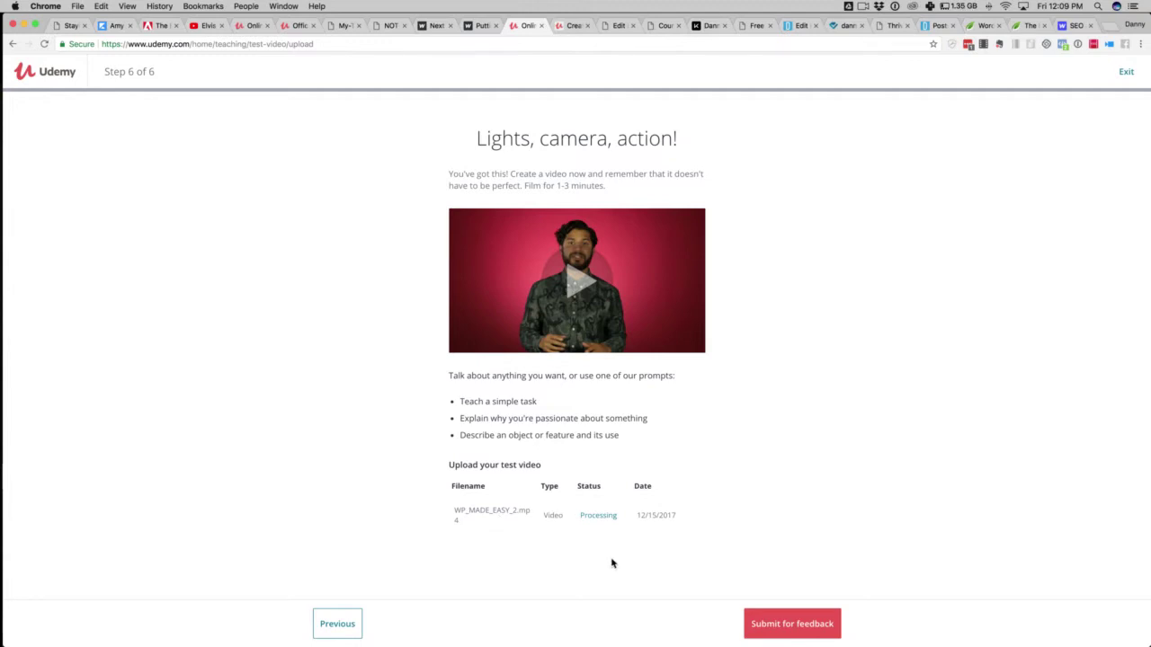
# - Submit the processing WP_MADE_EASY_2.mp4 test video for expert feedback
pyautogui.click(783, 629)
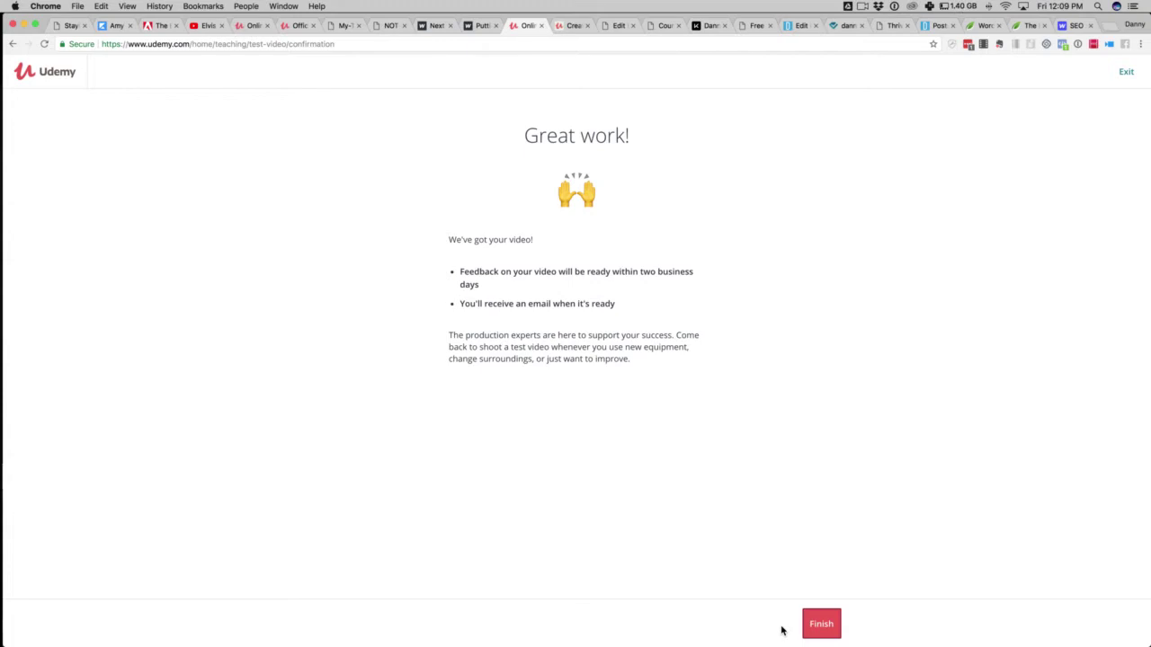